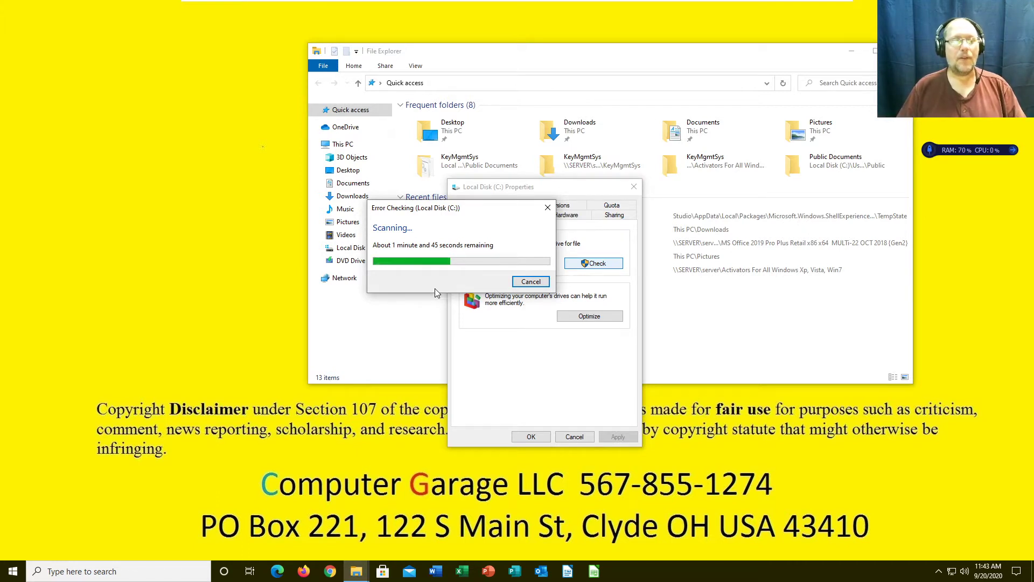
- Launch Smart Defrag 6 with permission to make changes, move its window aside, and open the disk health report for Local Disk (C:)
click(153, 571)
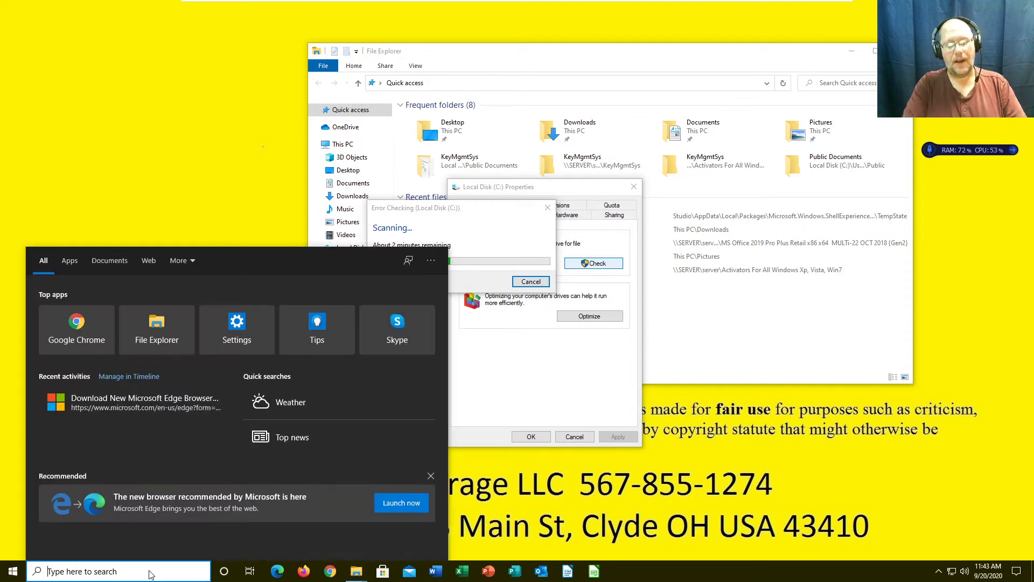
text(smart)
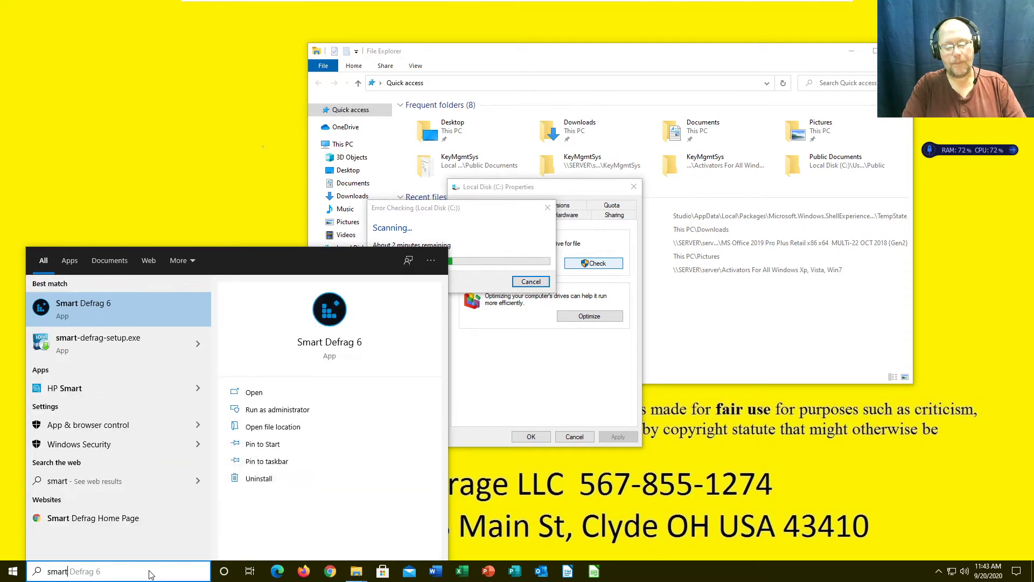
text(defrag)
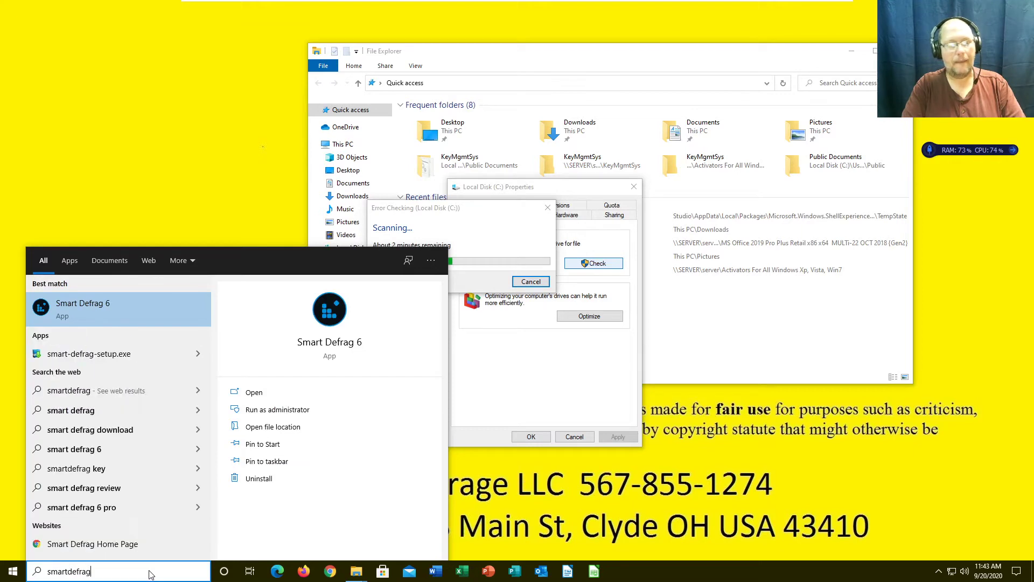
click(150, 307)
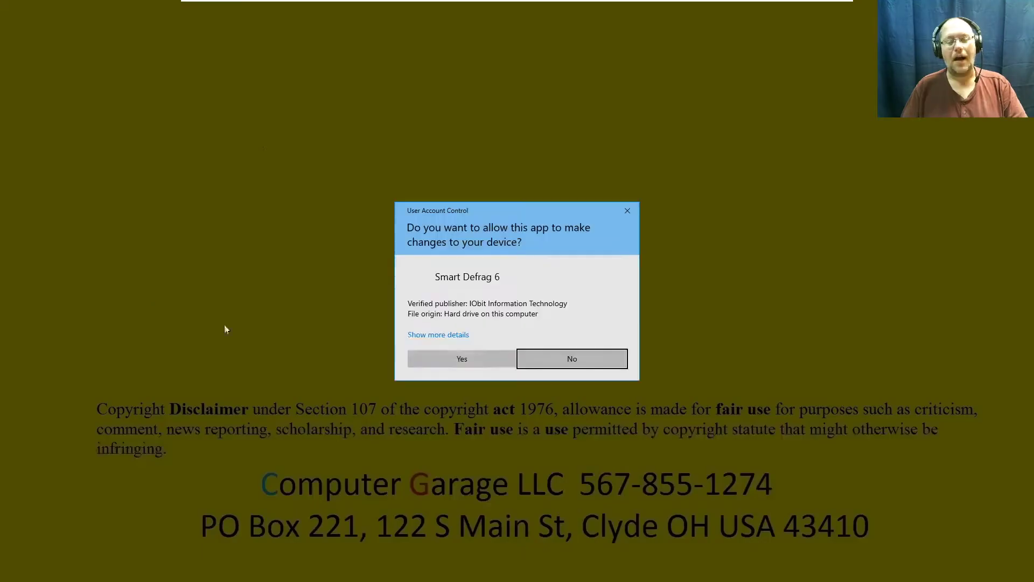
click(483, 364)
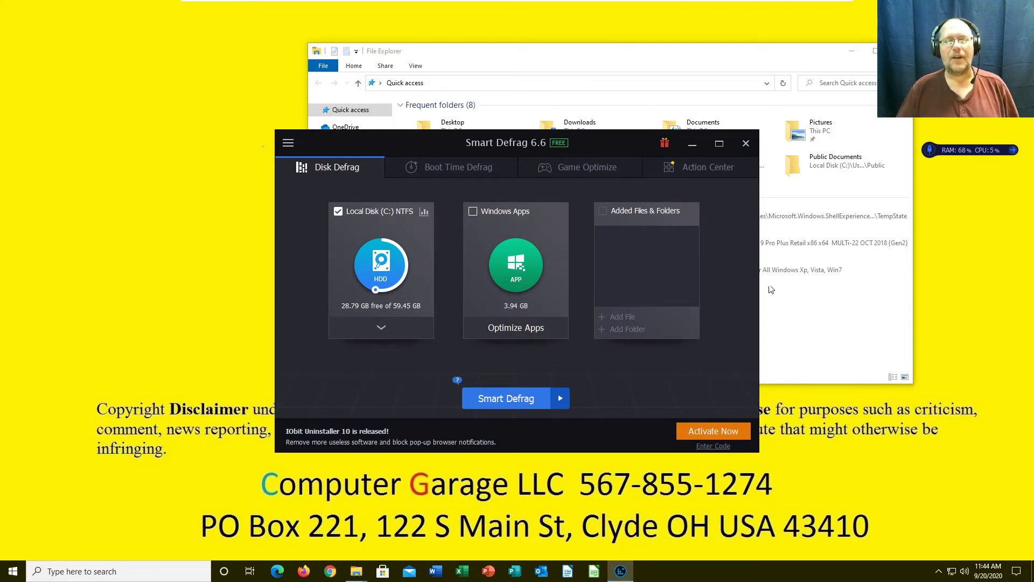
drag(470, 142, 735, 17)
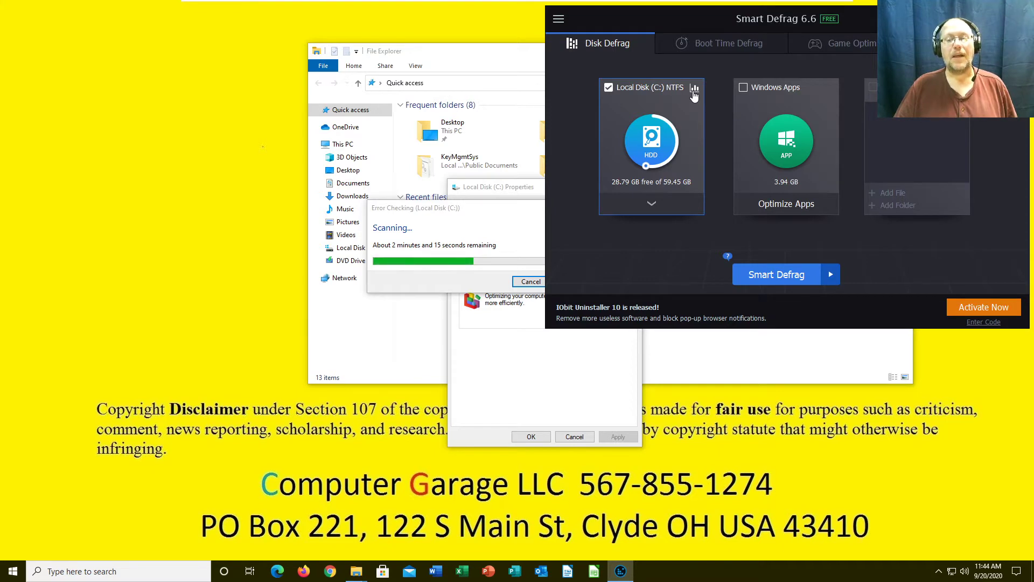
click(694, 89)
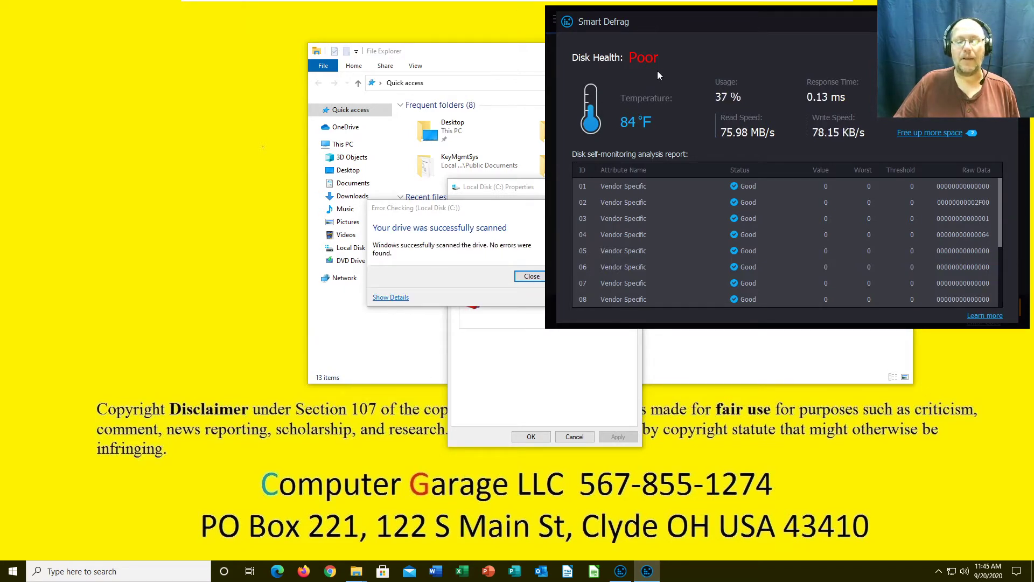
- Dismiss the error-checking result for Local Disk (C:) and close the drive's Properties window
drag(521, 209, 464, 205)
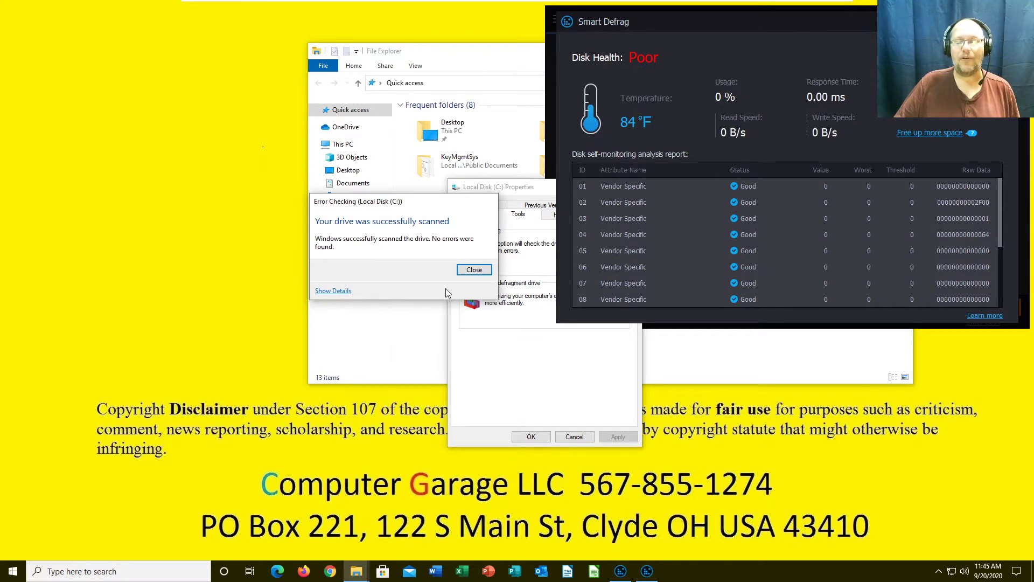
click(473, 270)
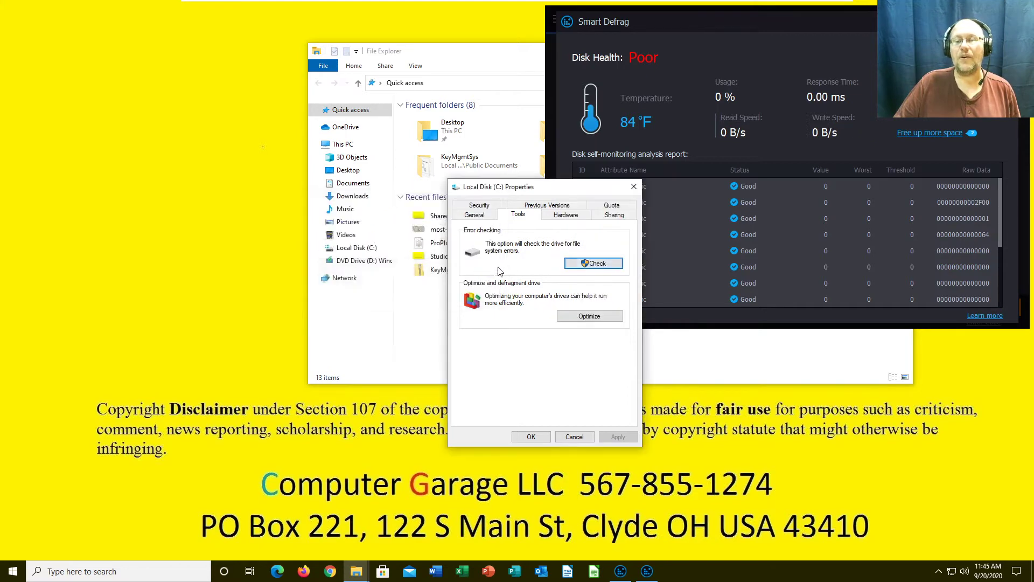
click(632, 187)
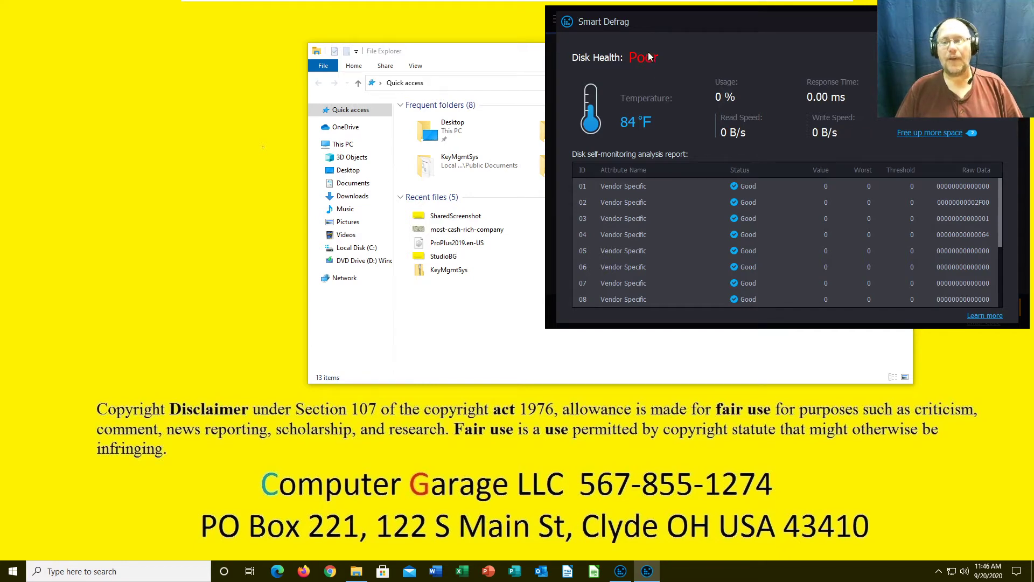
- Find and open Snipping Tool, and move its window away from the taskbar to beside the disk health report
click(150, 573)
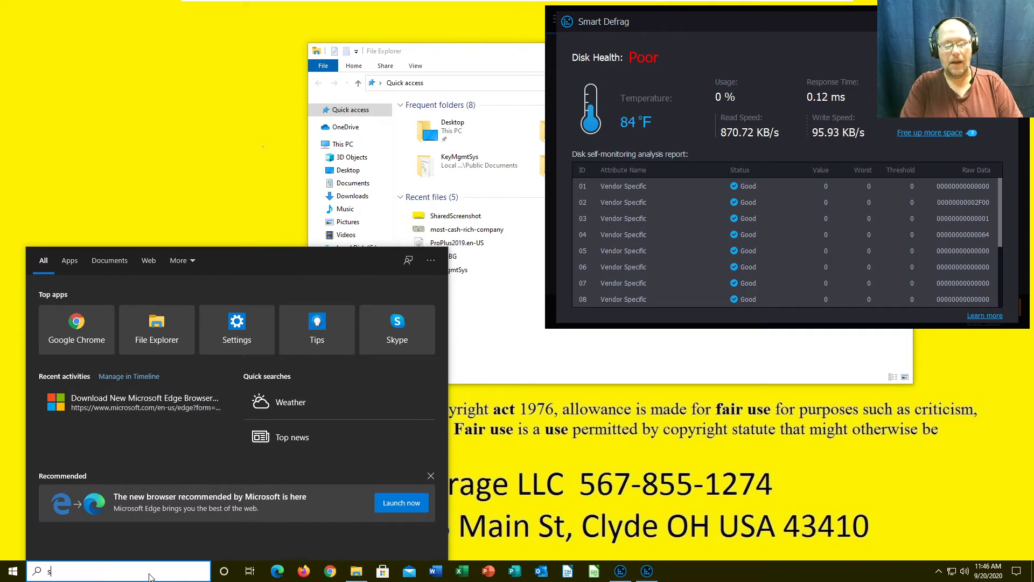
text(snip)
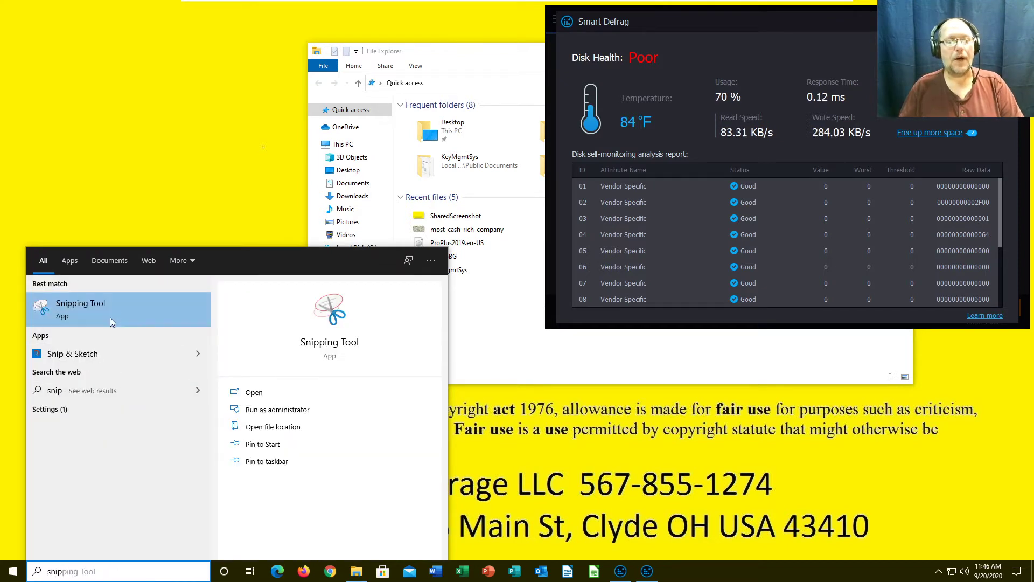
click(108, 309)
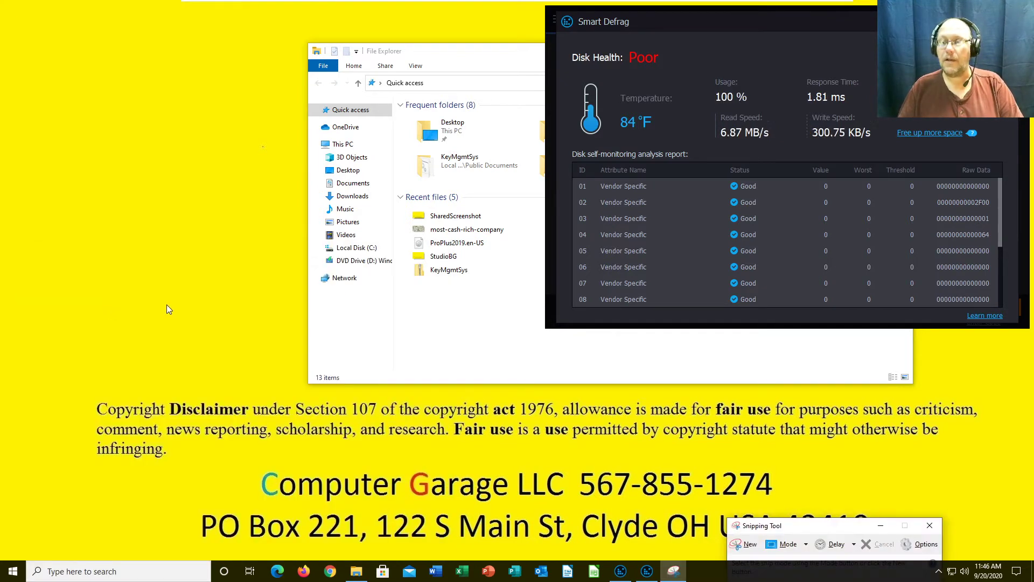
drag(824, 531, 309, 47)
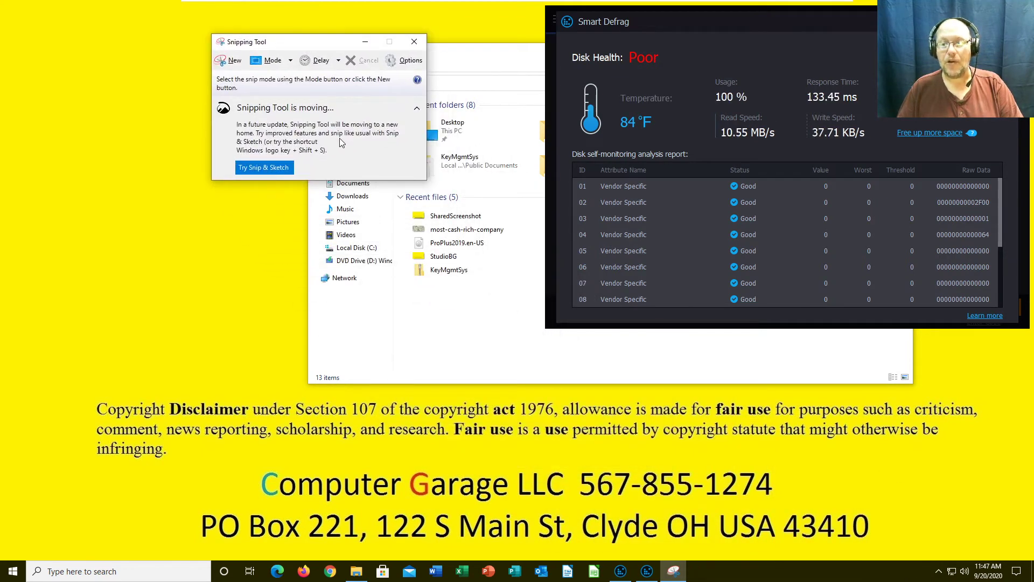
- Capture a rectangular snip of the whole disk health report and close Snipping Tool without saving it
click(233, 63)
drag(553, 12, 1030, 334)
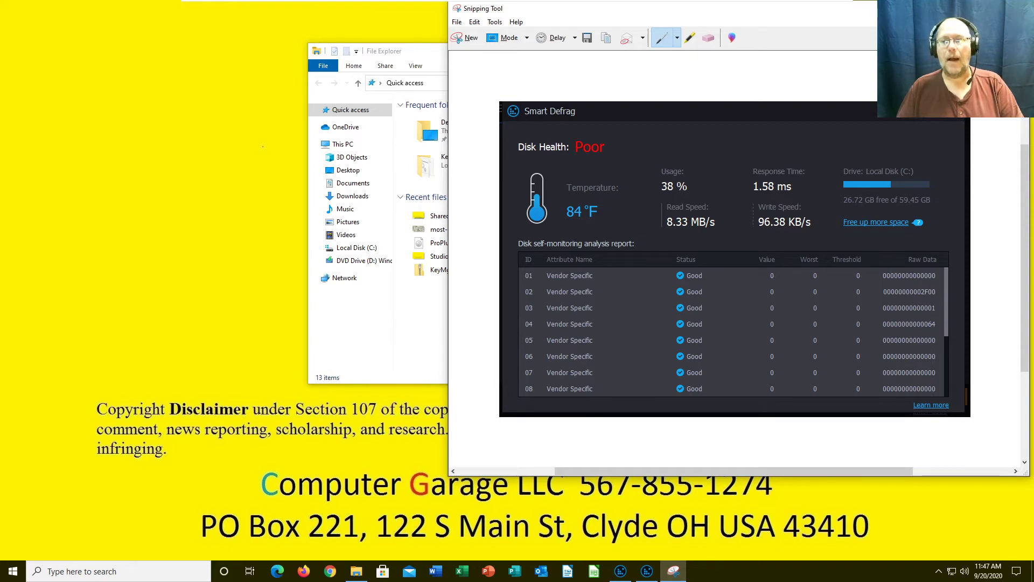
key(alt+F4)
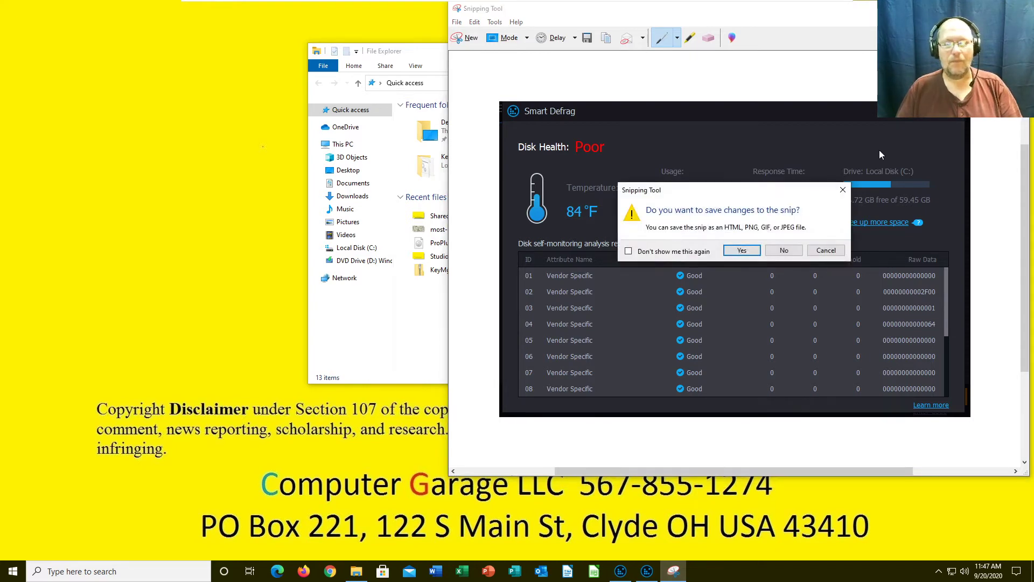
click(784, 250)
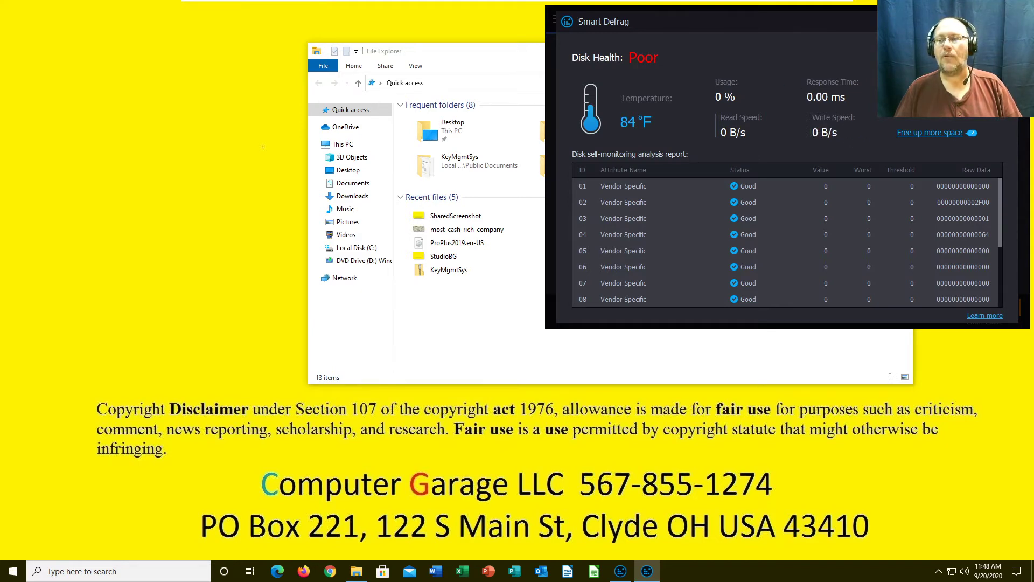
- Close the health report and enable Boot Time Defrag for page files and hibernation files, the MFT, and system files
click(1019, 21)
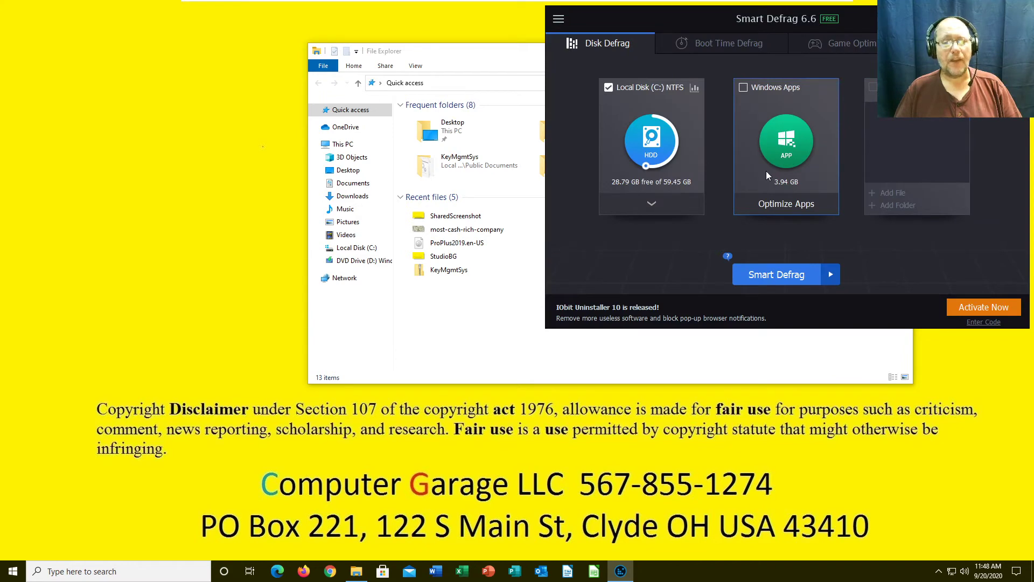
click(742, 46)
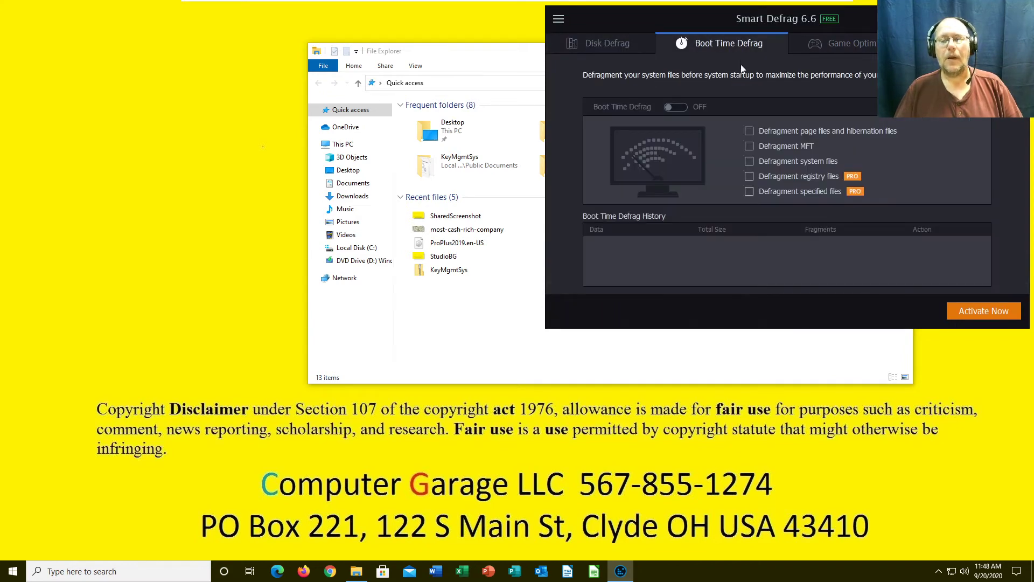
click(749, 132)
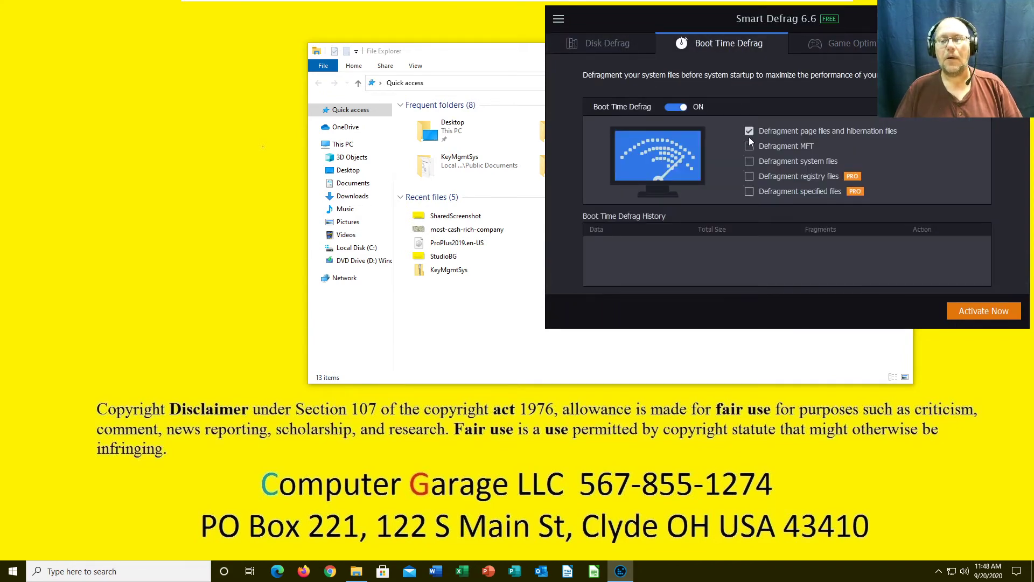
click(749, 146)
click(749, 161)
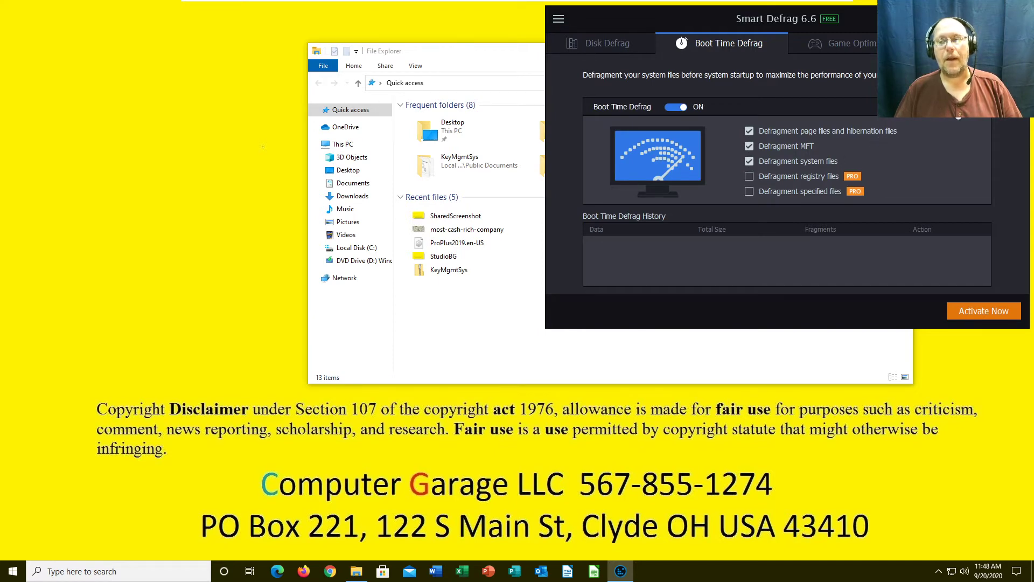
- Set the Boot Time Defrag method to Only next boot and accept the settings
click(958, 115)
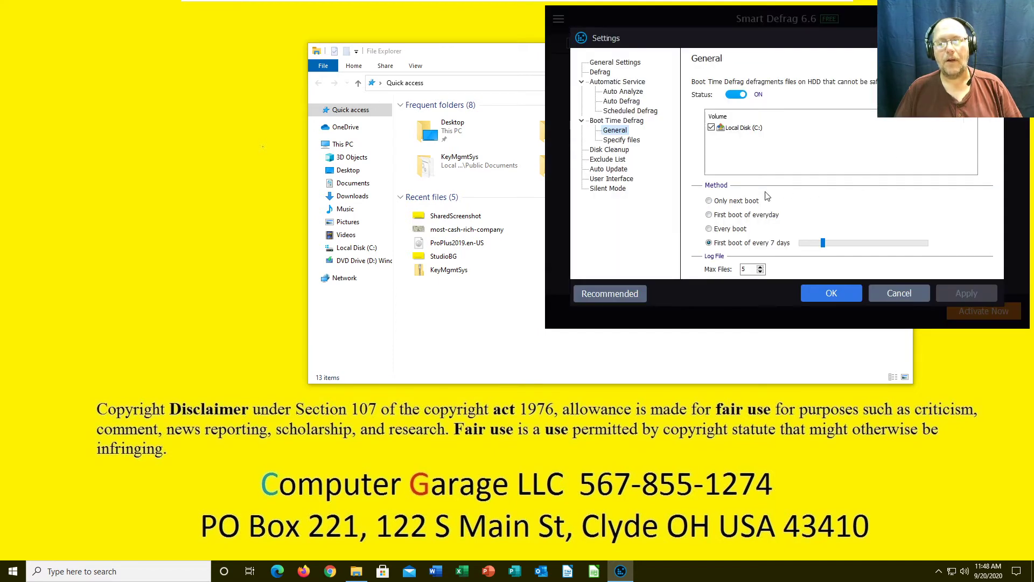
click(752, 202)
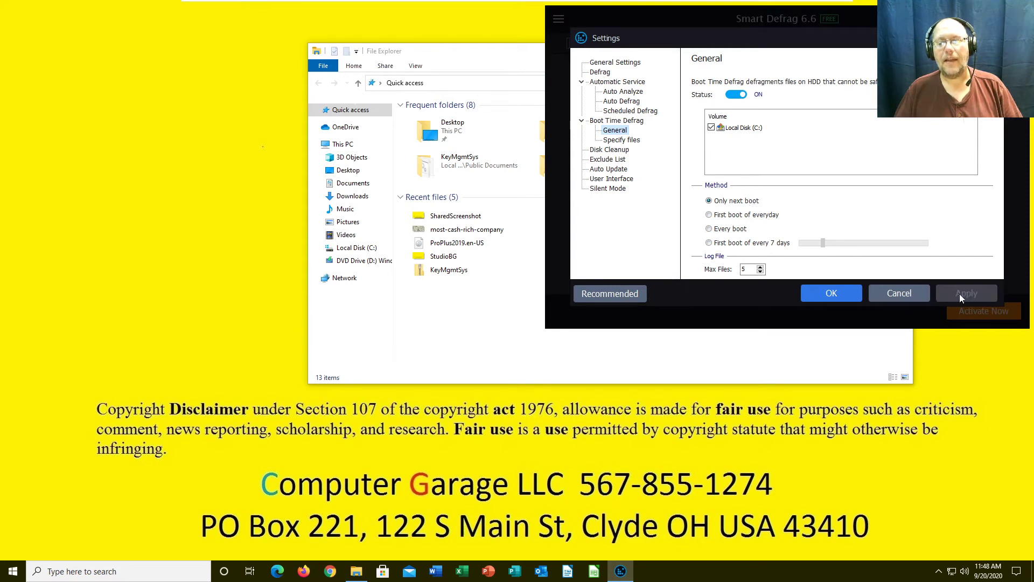
click(857, 293)
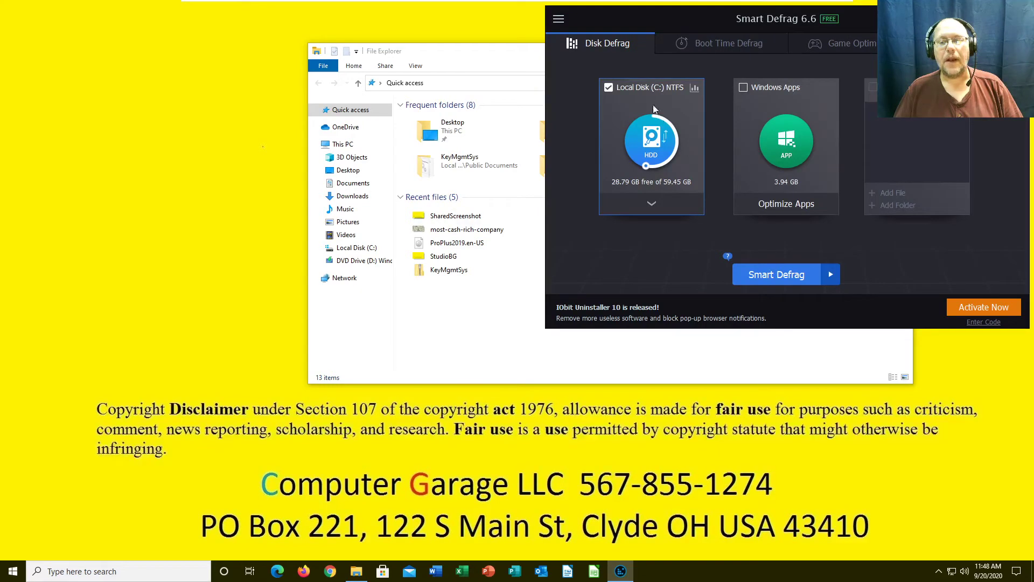
- Start Defrag & Prioritize Files (Slow) on Local Disk (C:) and set the computer to restart after the defrag
click(829, 278)
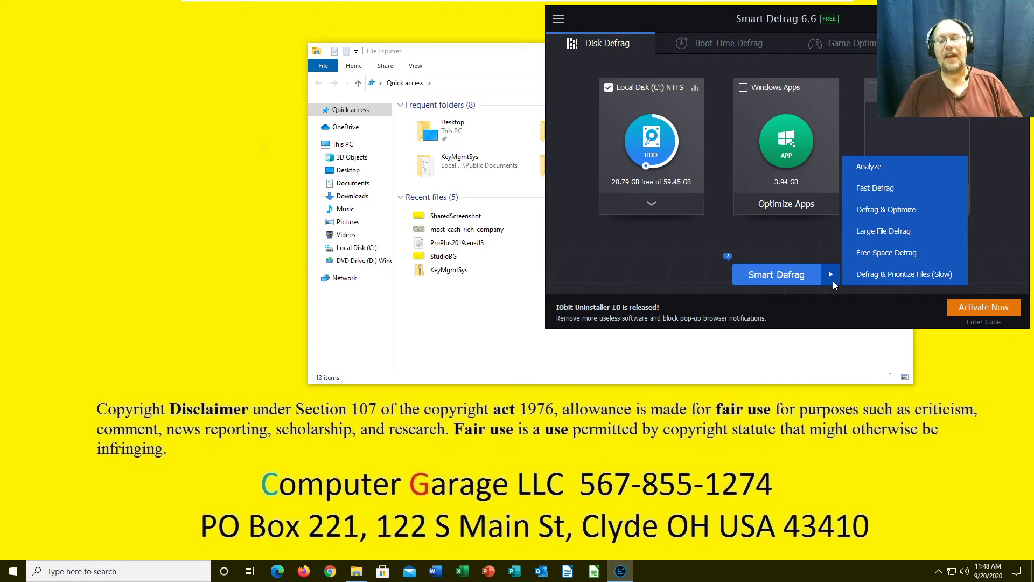
click(874, 275)
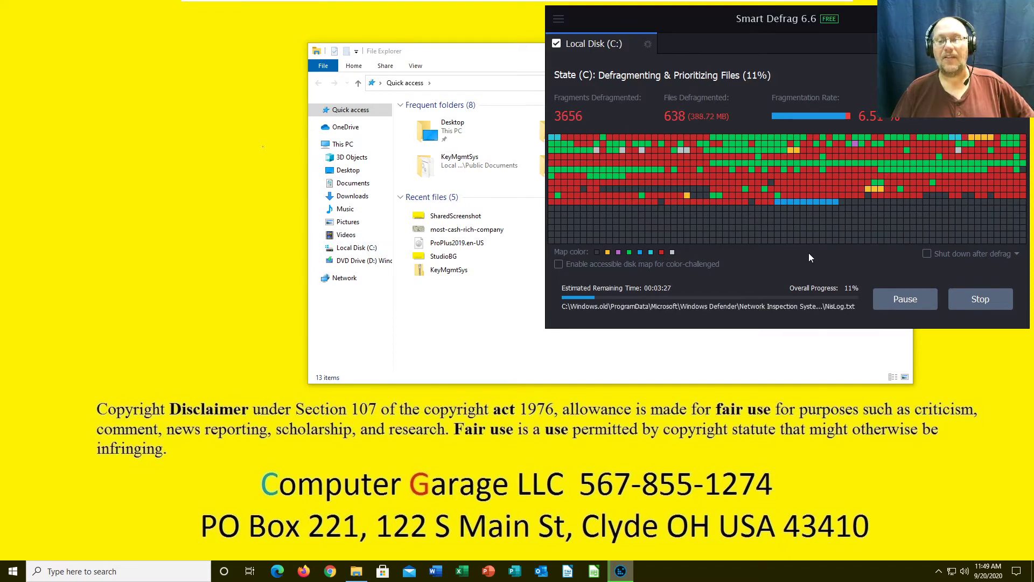
click(966, 255)
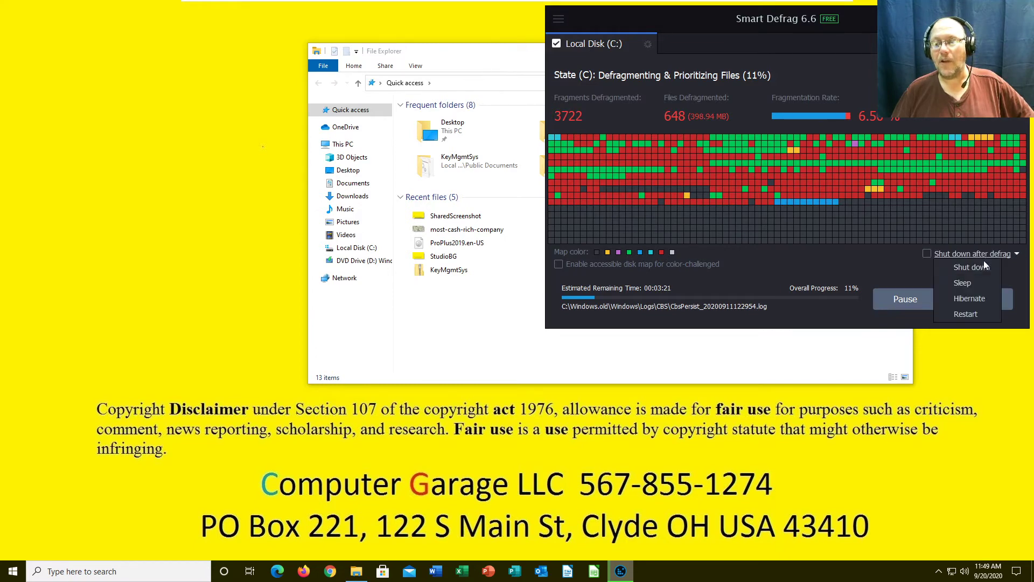
click(966, 314)
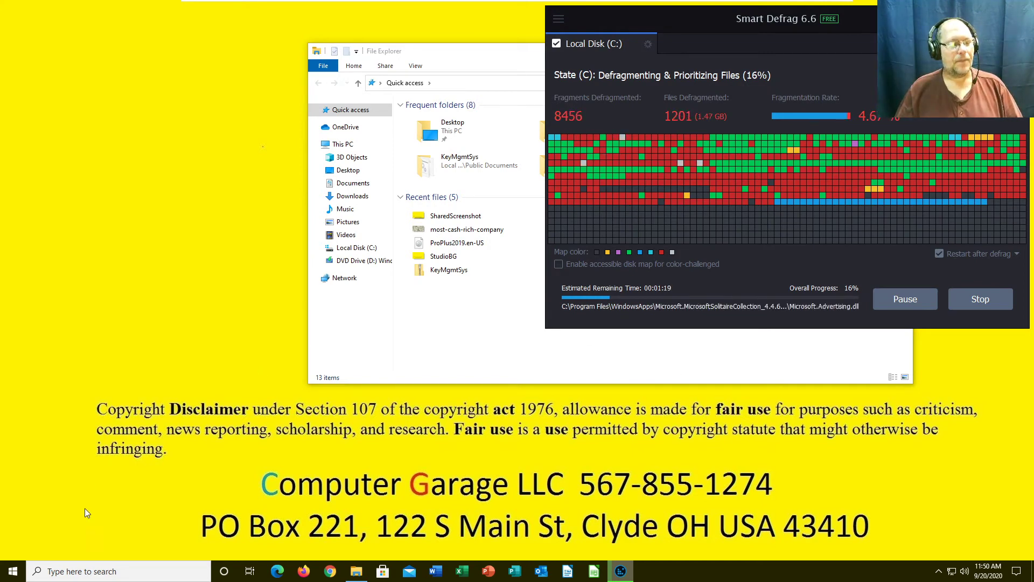
- Search Windows for "uninstaller" and clear the search term
click(113, 571)
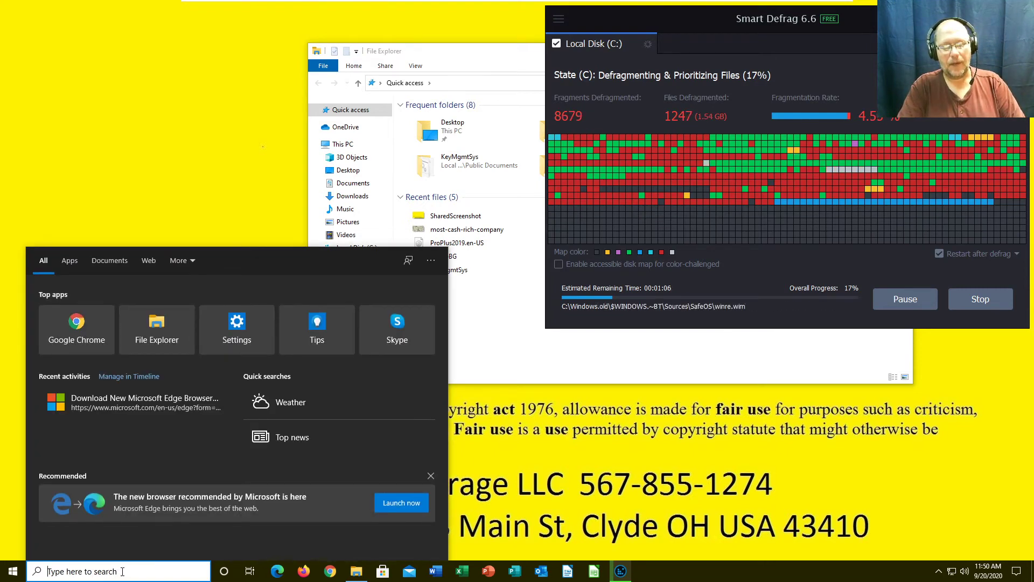
text(uni)
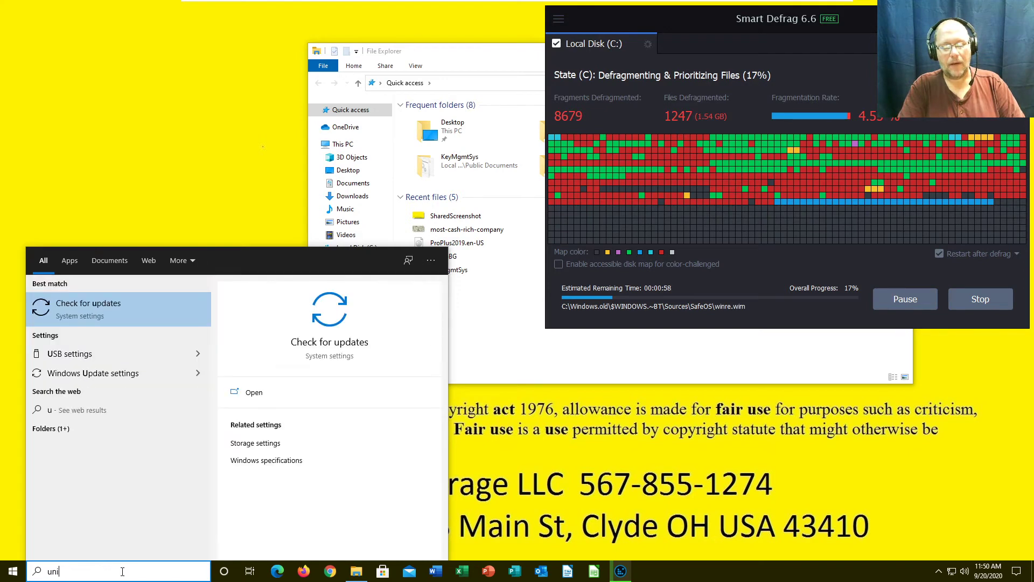
text(nstaller)
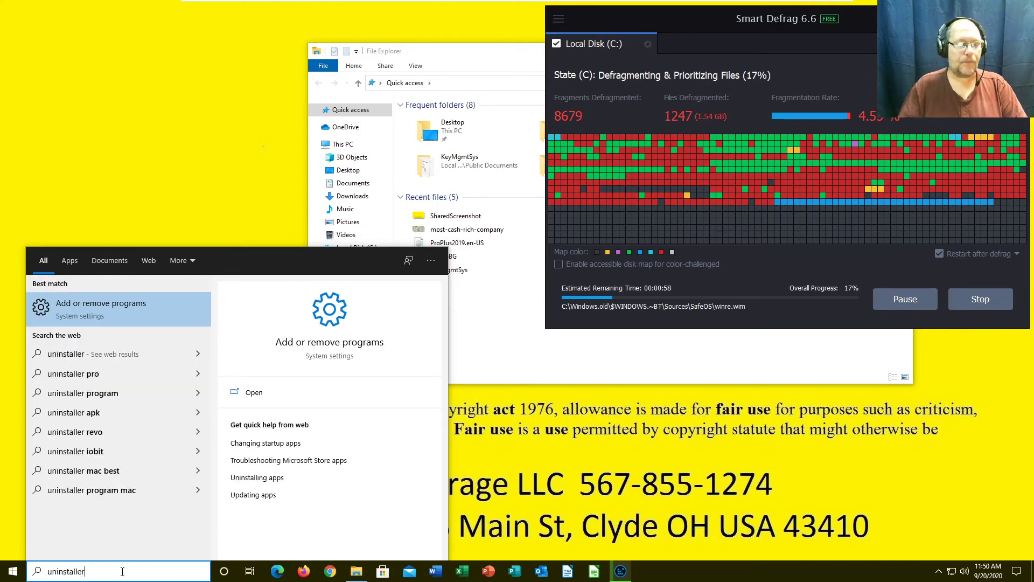
key(BackSpace)
key(BackSpace)
key(BackSpace)
key(BackSpace)
key(BackSpace)
key(BackSpace)
key(BackSpace)
key(BackSpace)
key(BackSpace)
key(BackSpace)
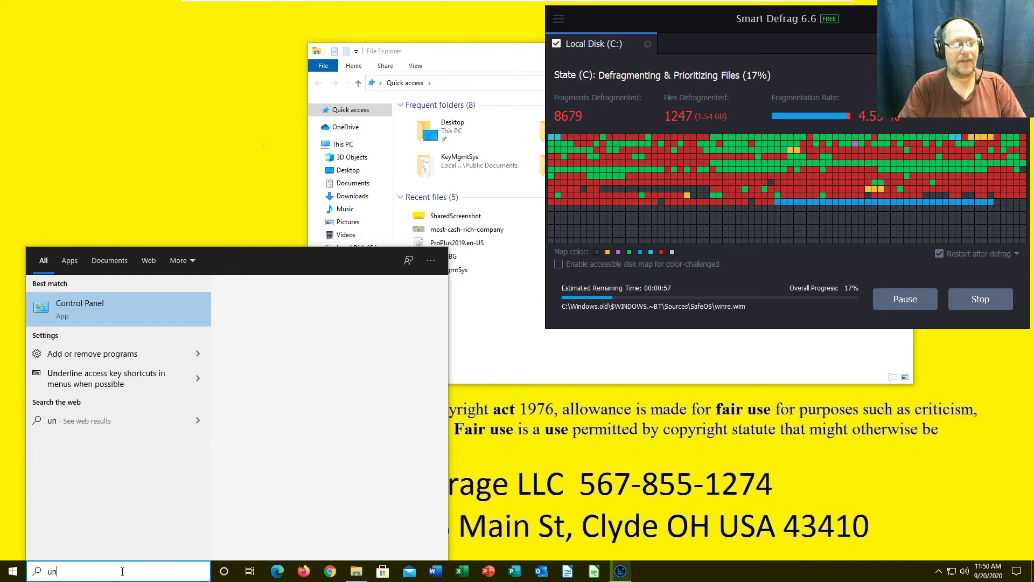
text(unin)
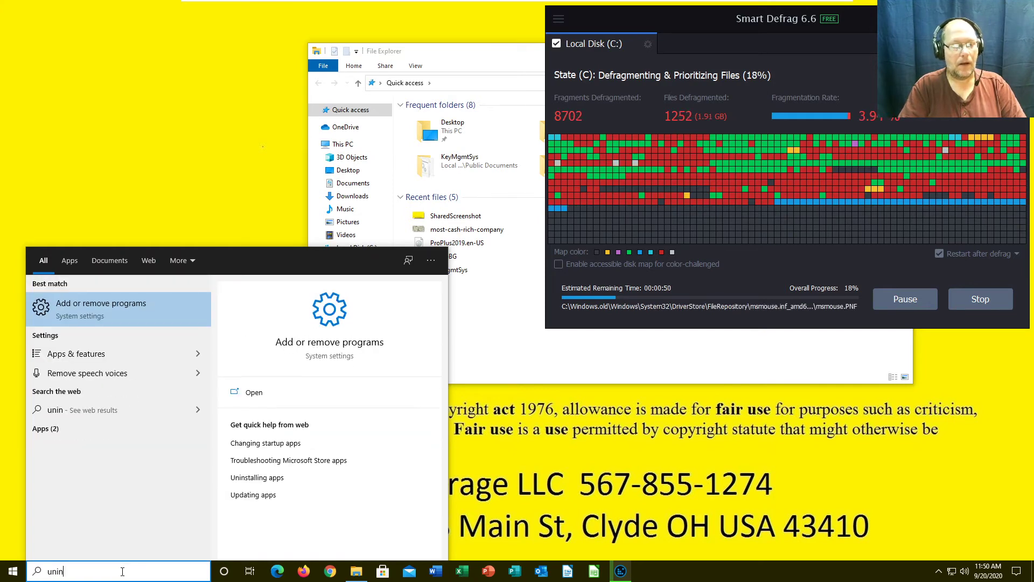
text(s)
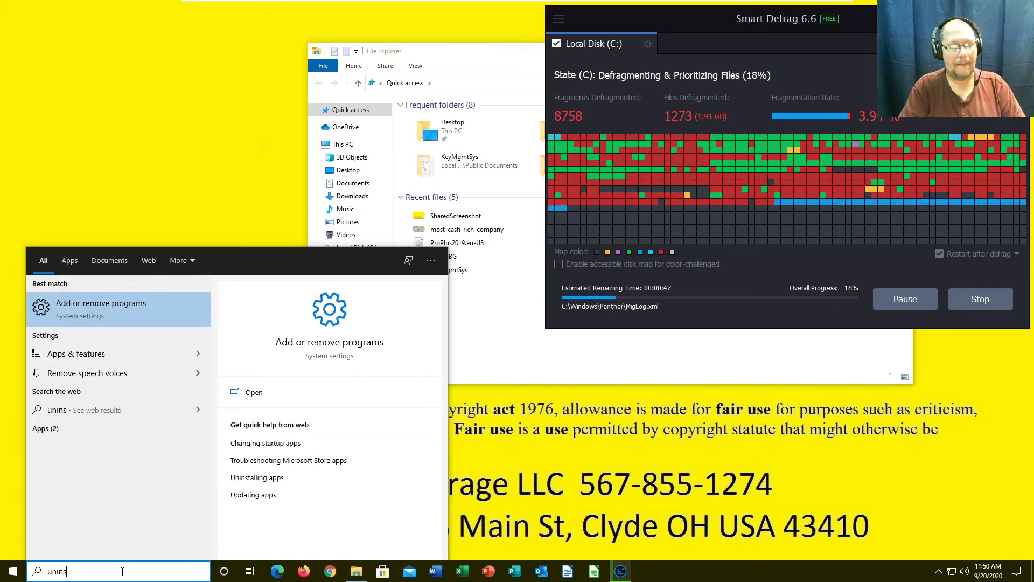
key(BackSpace)
key(BackSpace)
key(BackSpace)
key(BackSpace)
key(BackSpace)
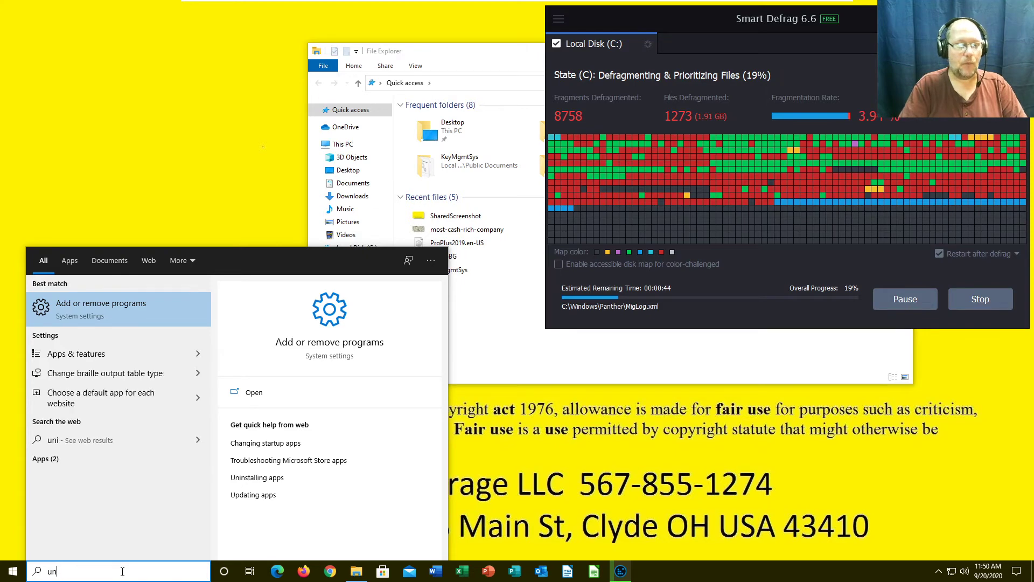
- Find Control Panel with a Windows search for "control", open Programs and Features, and select AdoptOpenJDK JRE with Hotspot 11.0.8.10 (x64)
text(control)
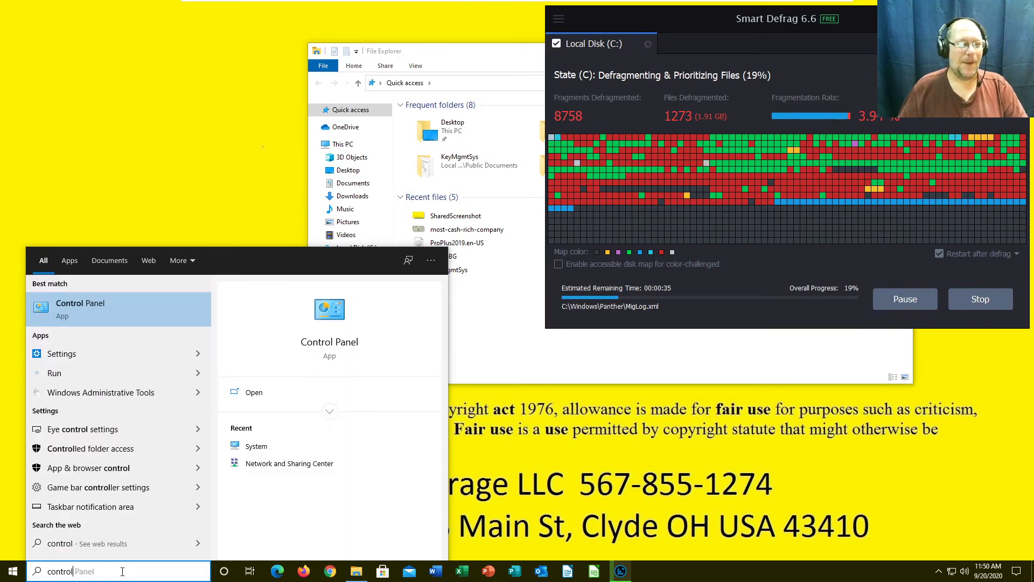
click(147, 322)
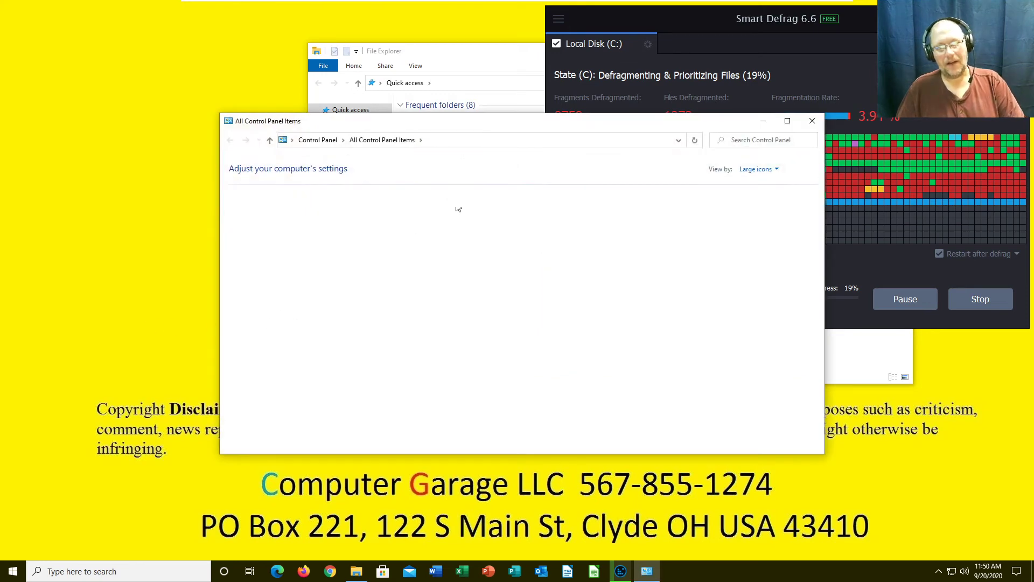
drag(540, 131, 307, 70)
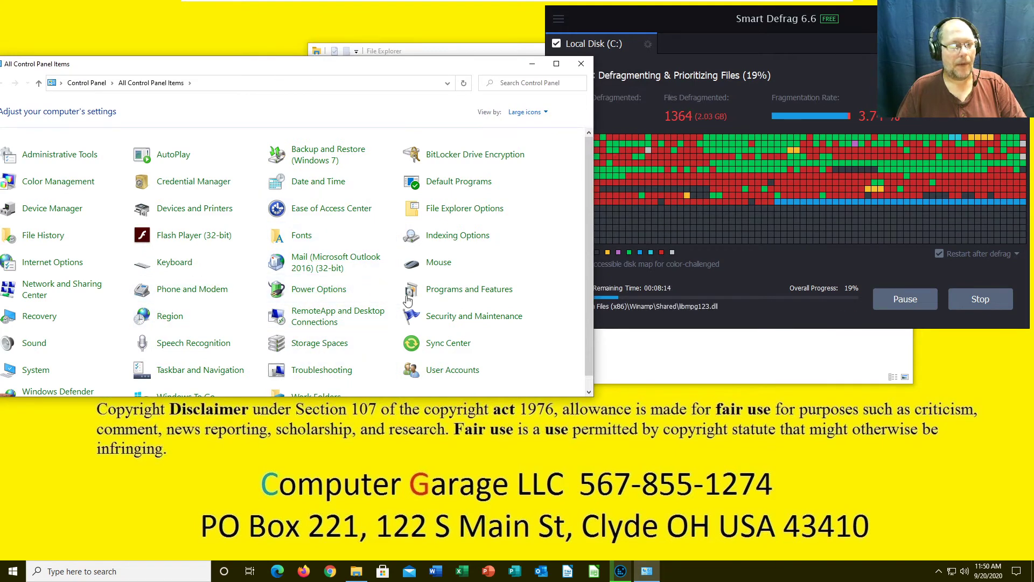
click(454, 291)
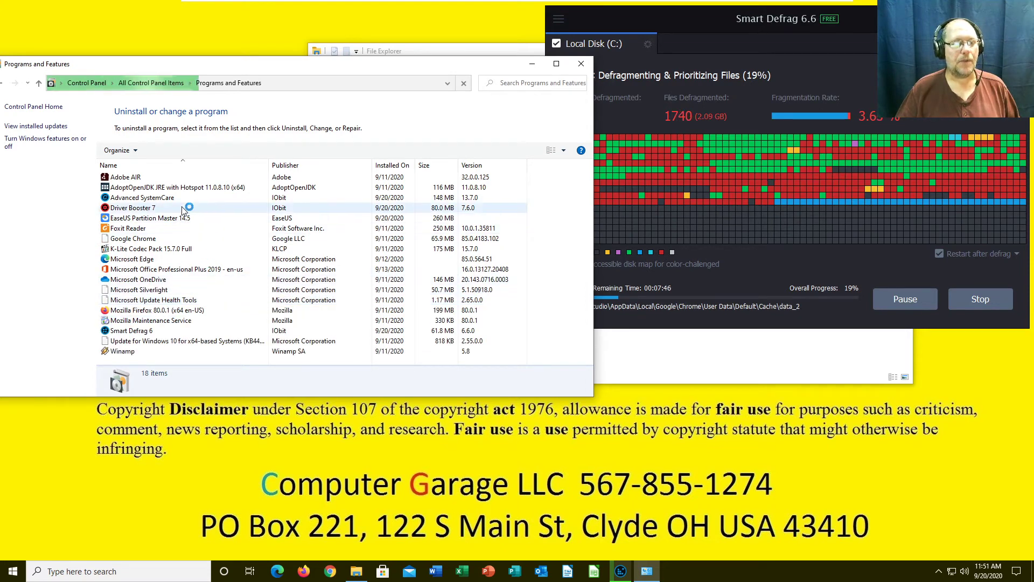
click(206, 187)
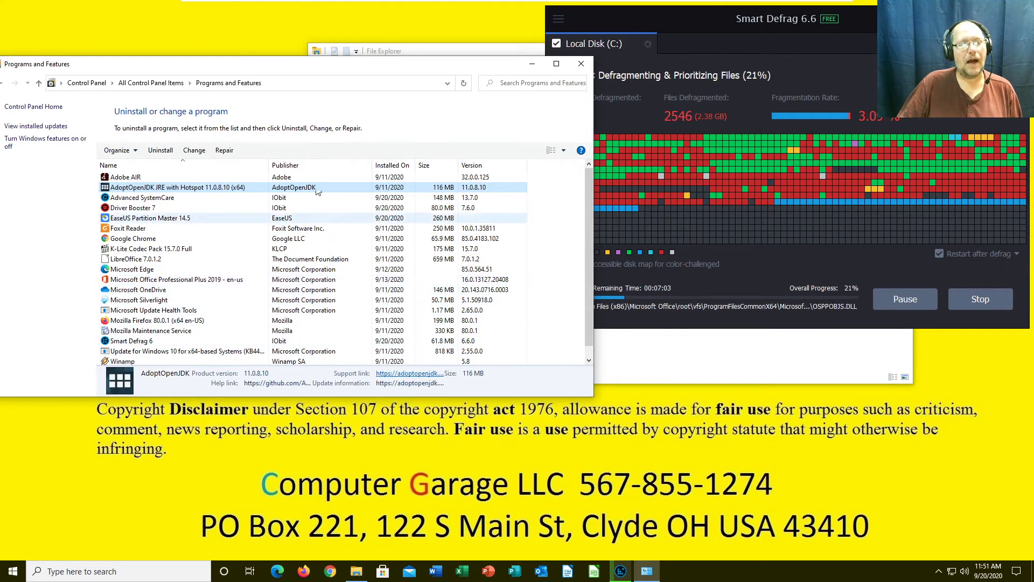
drag(295, 72, 323, 66)
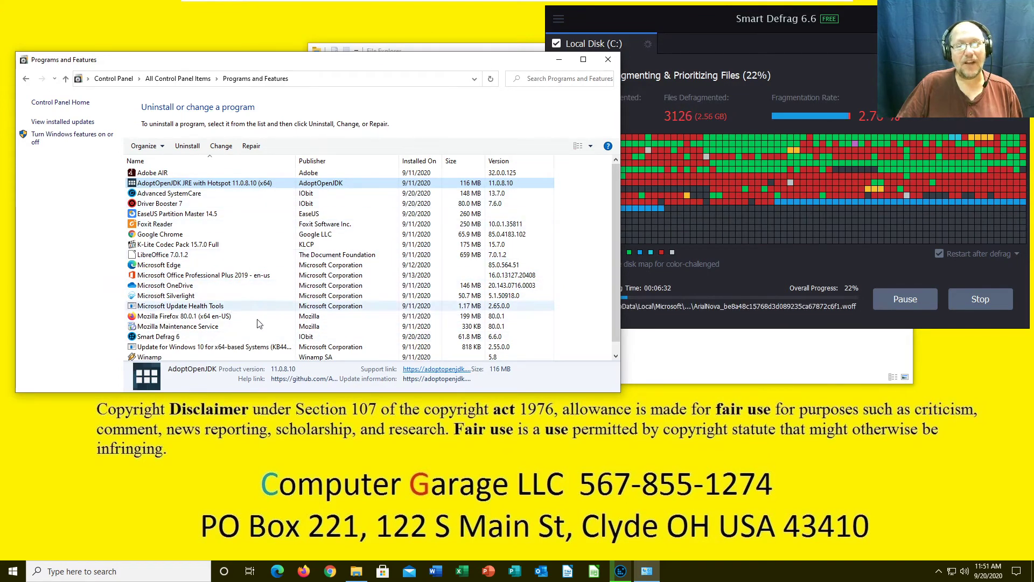
- Launch the uninstaller for Winamp with permission to make changes, cancel it, and close Programs and Features
scroll(257, 348, down, 1)
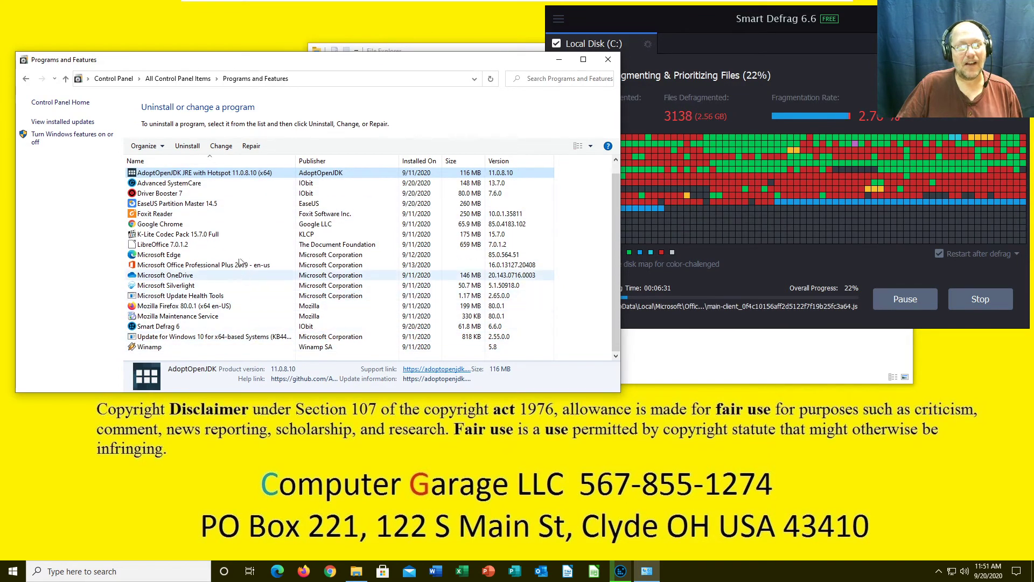
click(156, 348)
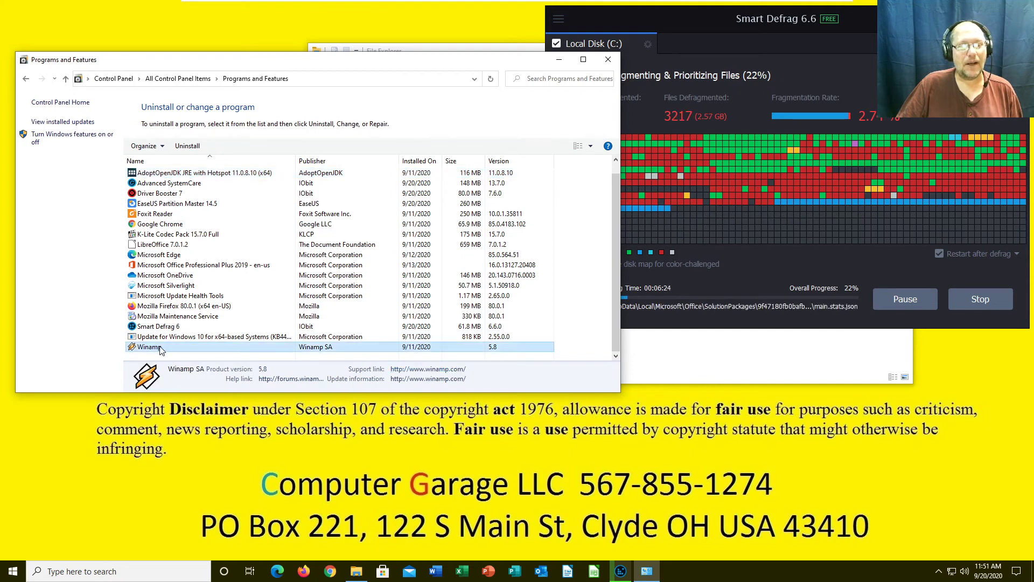
click(187, 146)
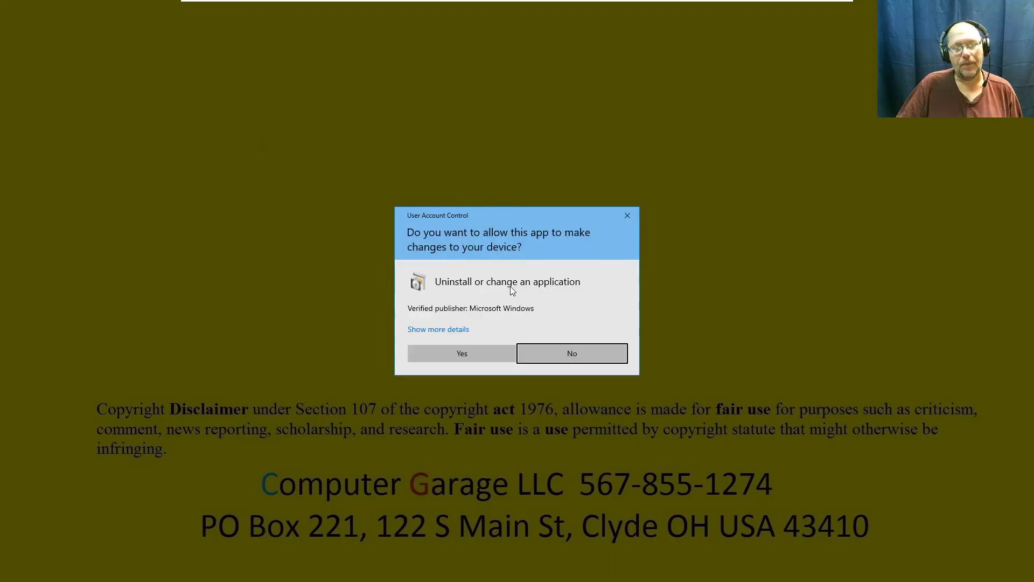
click(489, 351)
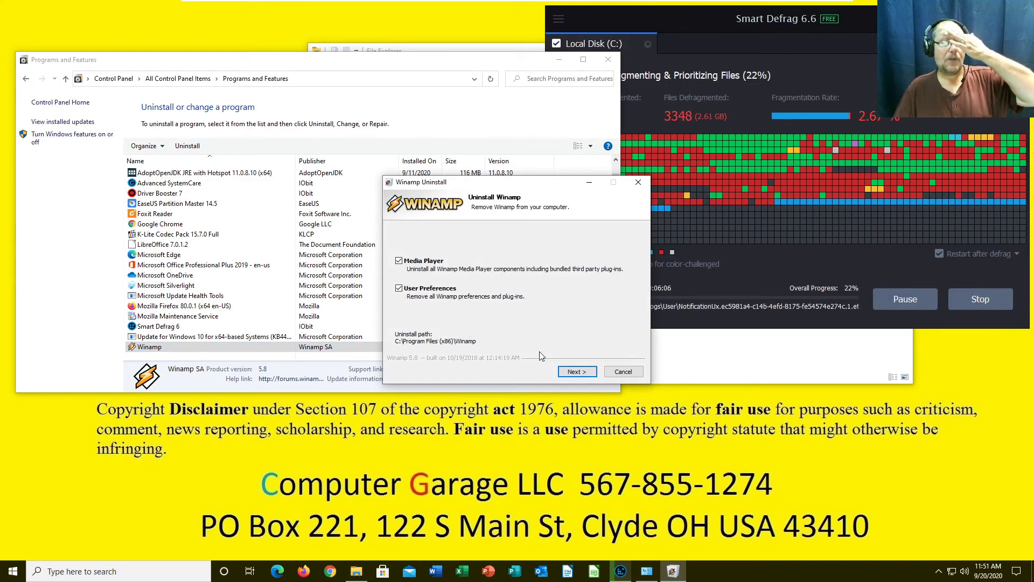
click(640, 374)
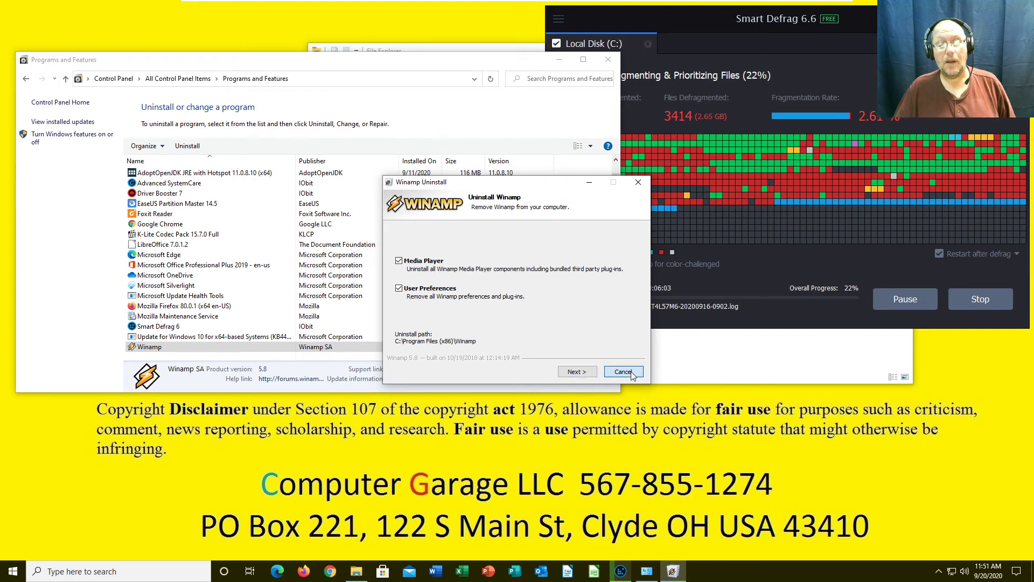
click(608, 60)
click(493, 68)
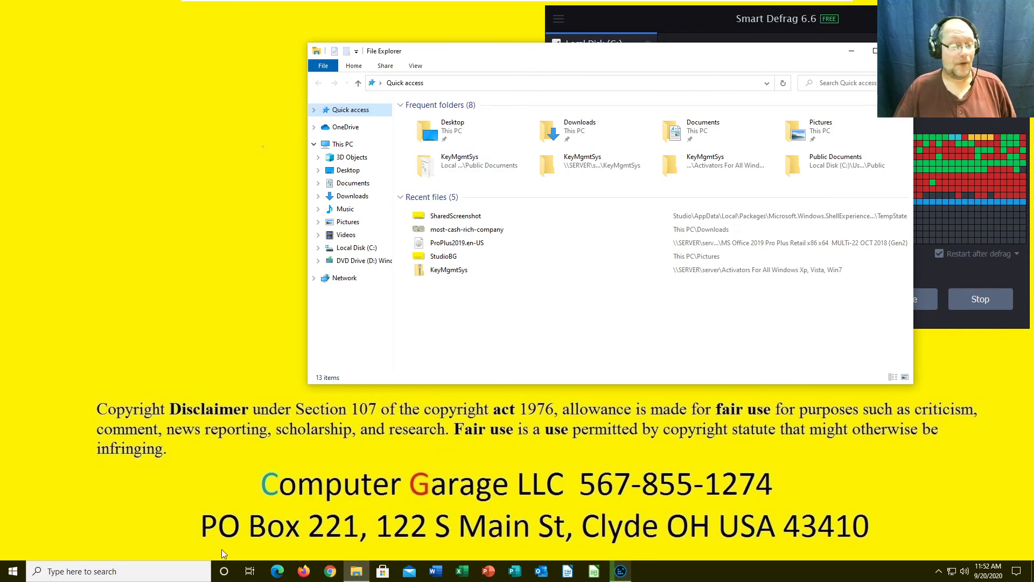
- Switch back to Smart Defrag, stop the running defrag of Local Disk (C:), and return to the Disk Defrag overview
click(153, 572)
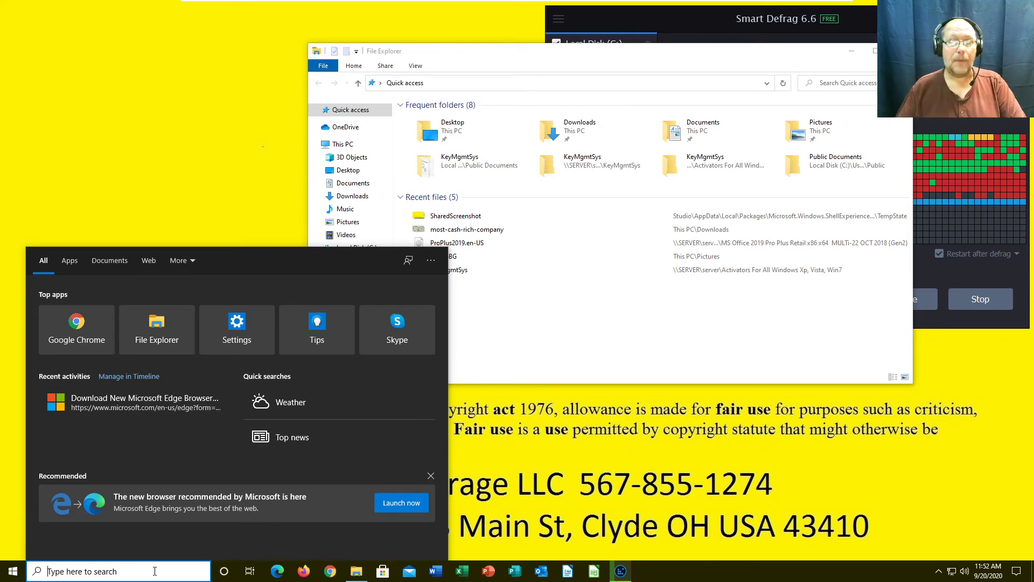
click(697, 25)
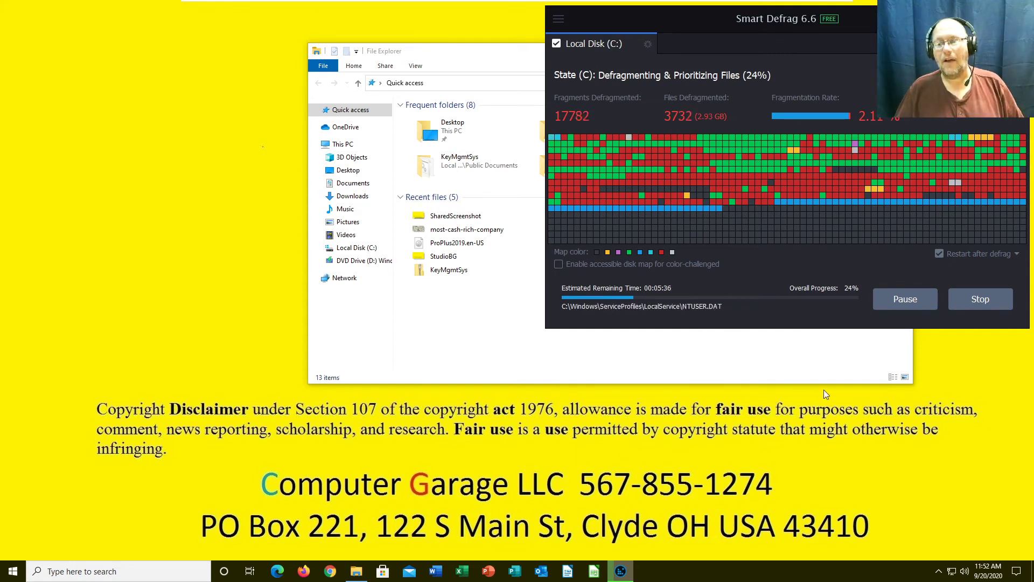
click(977, 299)
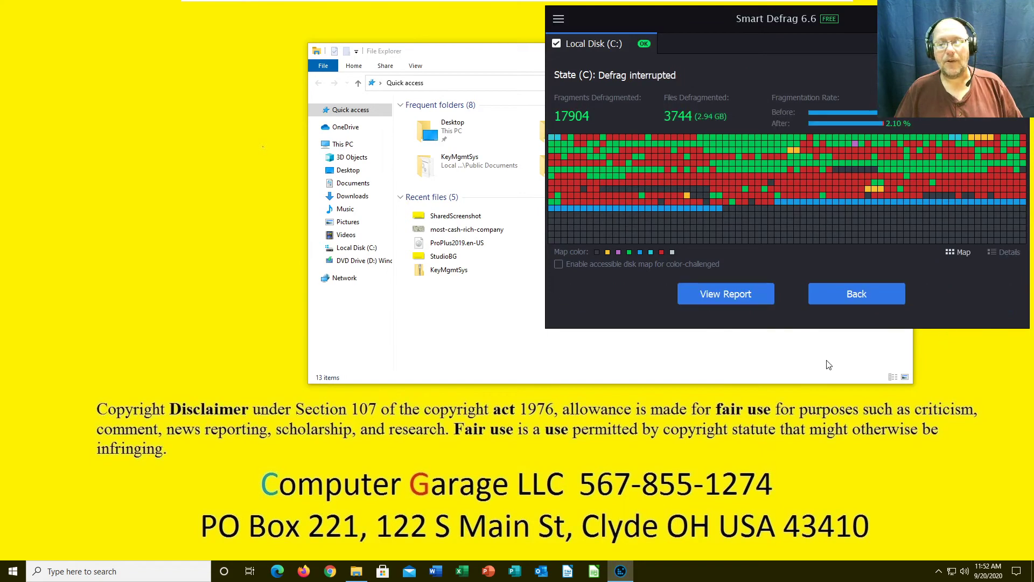
click(851, 306)
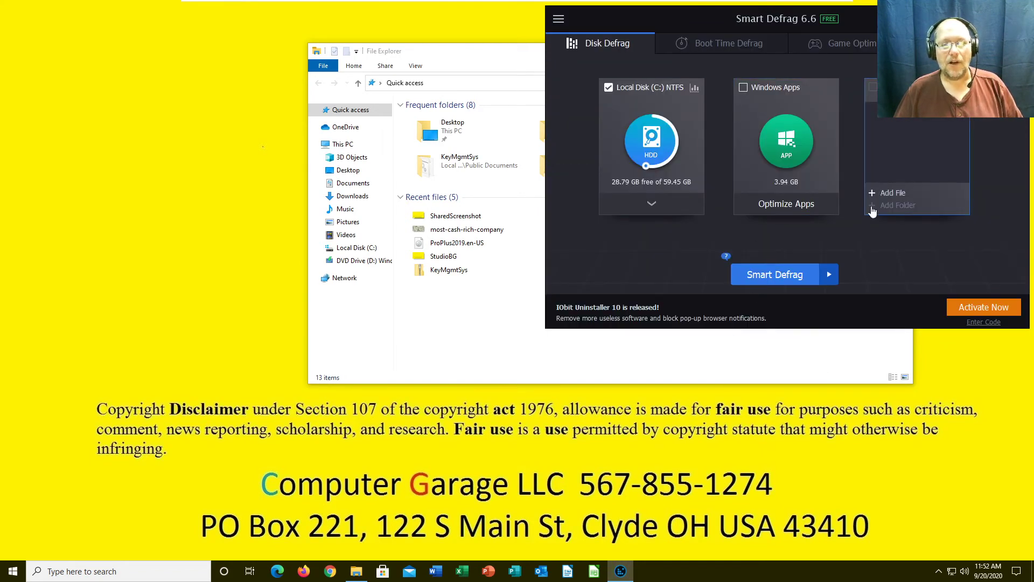
- Bring up the computer's Shut down and Restart options
click(13, 571)
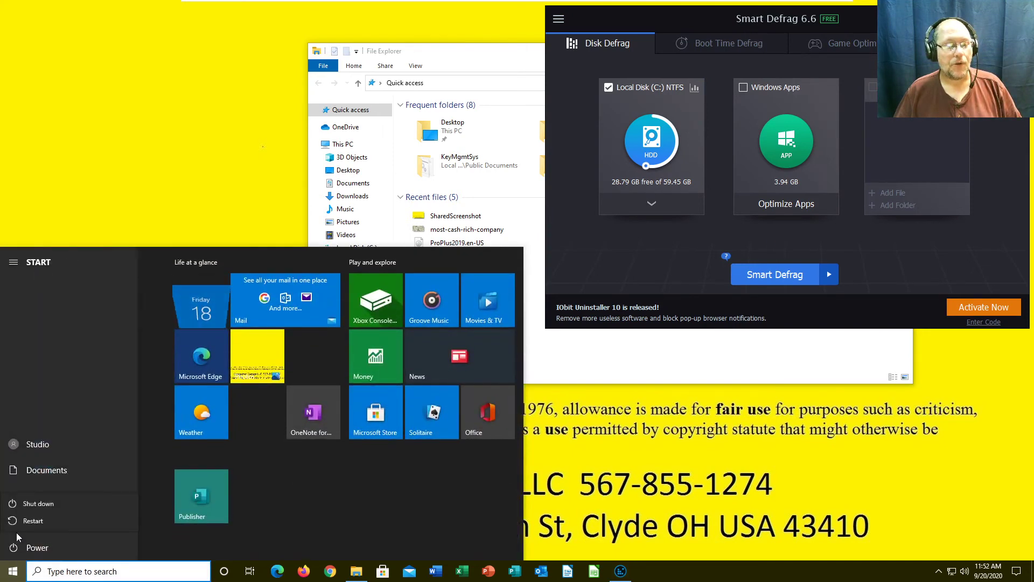